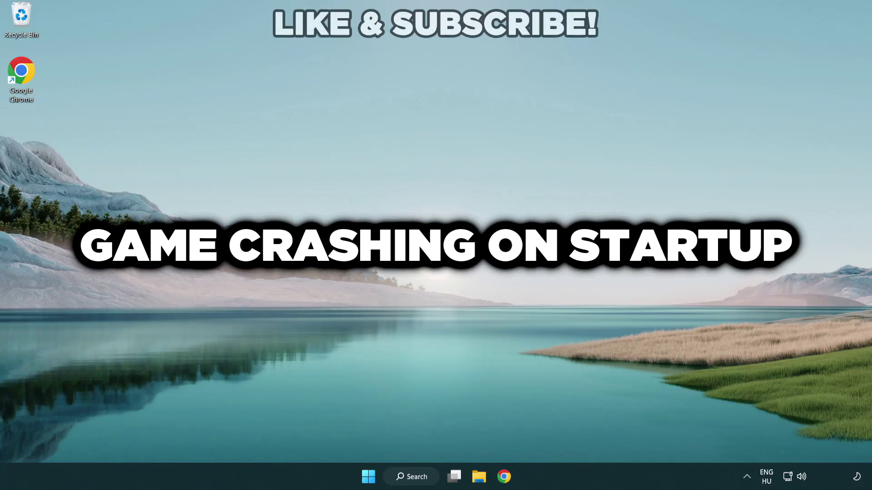
Search for 'device manager' and launch Device Manager from the best match.
{"action": "left_click", "coordinate": [411, 477]}
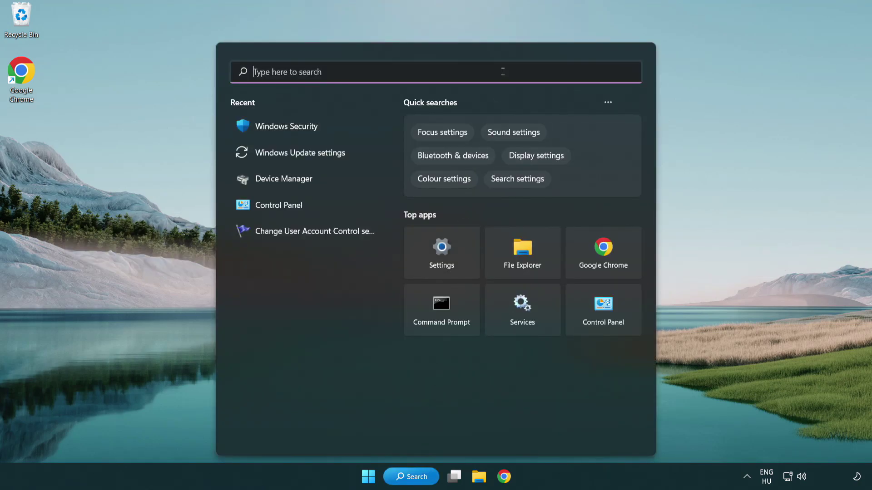
{"action": "type", "text": "device m"}
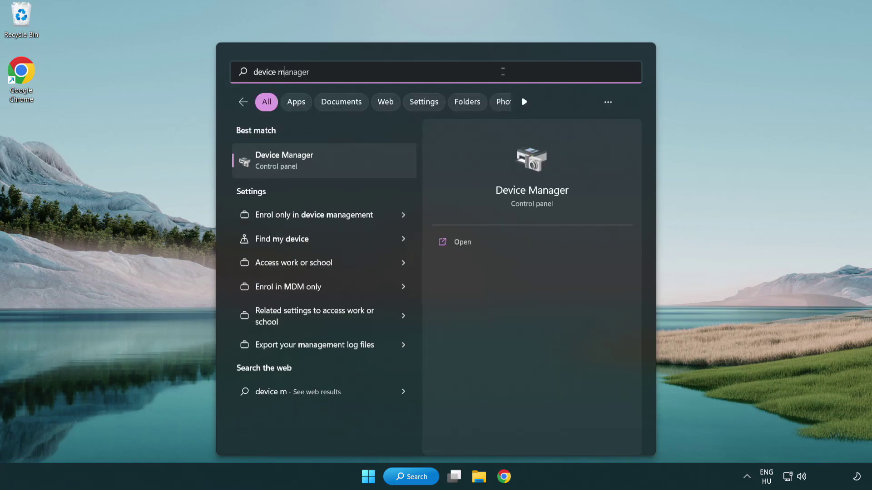
{"action": "type", "text": "anager"}
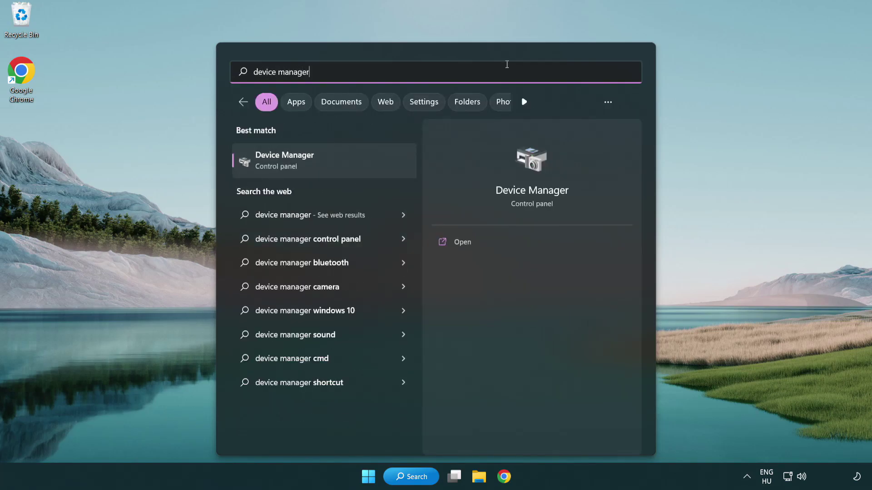
{"action": "left_click", "coordinate": [350, 167]}
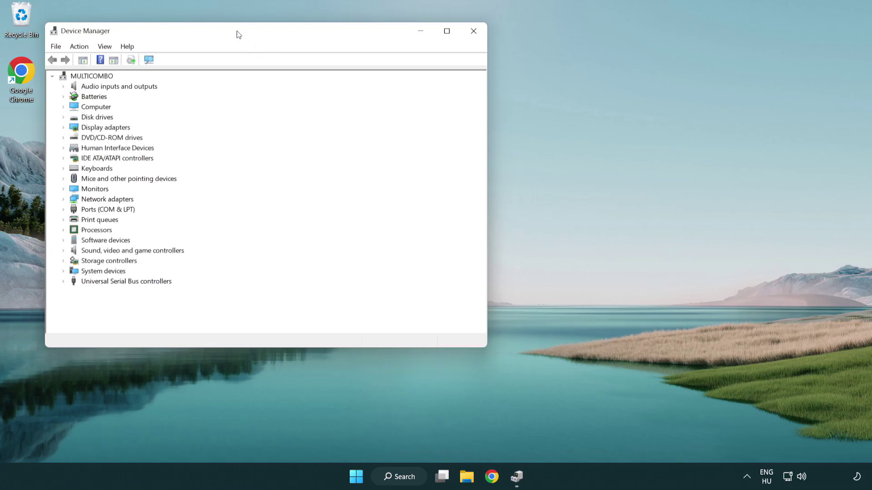
Centre the window, expand Display adapters and bring up the VMware SVGA 3D adapter's options.
{"action": "left_click_drag", "start_coordinate": [238, 35], "coordinate": [384, 88]}
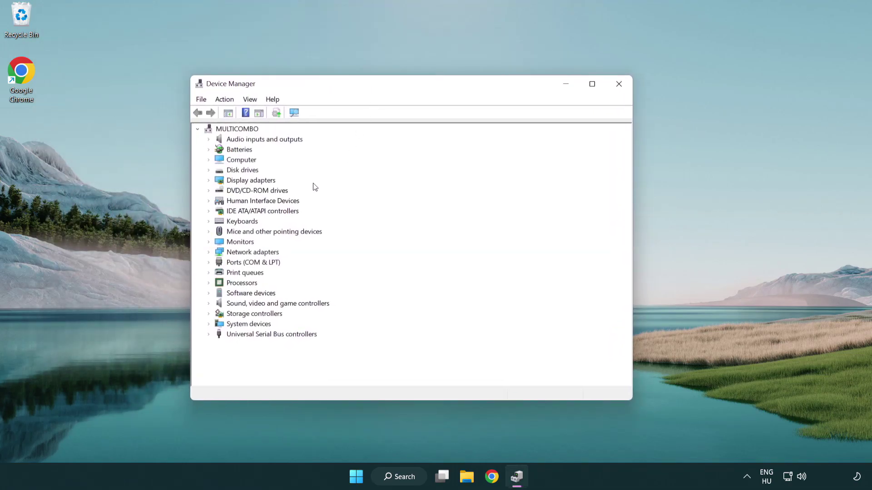
{"action": "left_click", "coordinate": [239, 182]}
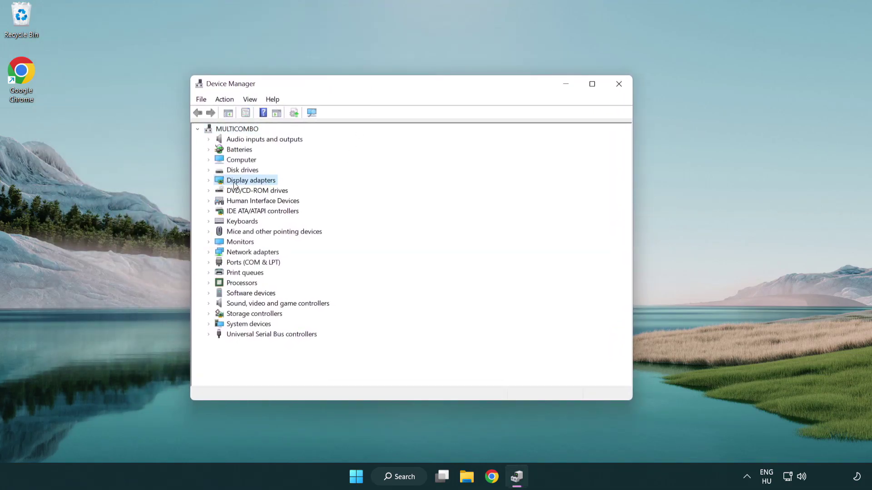
{"action": "left_click", "coordinate": [209, 181]}
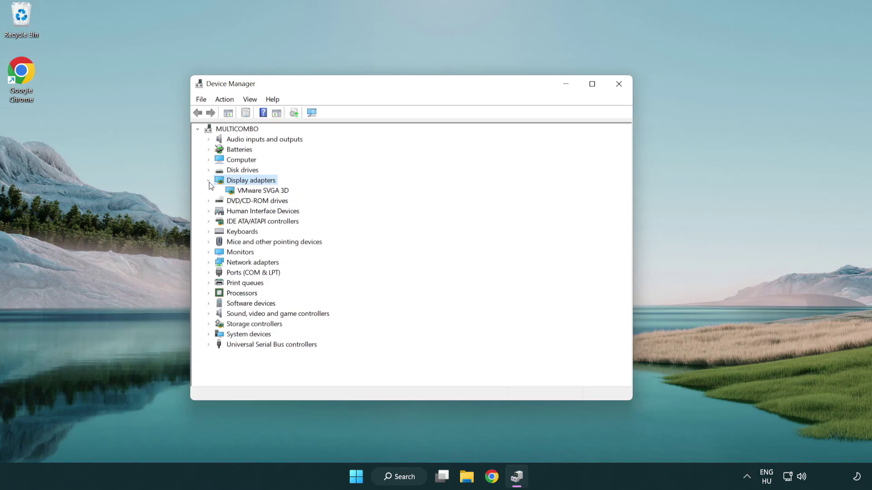
{"action": "left_click", "coordinate": [259, 194]}
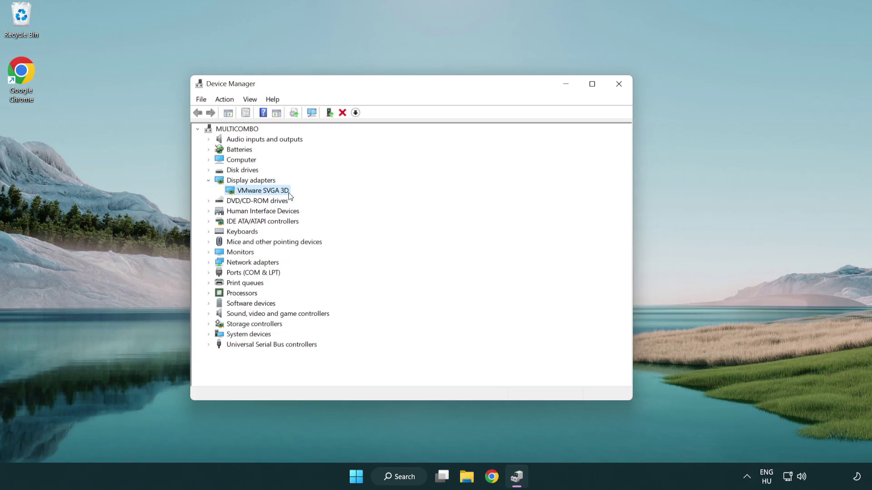
{"action": "right_click", "coordinate": [260, 193]}
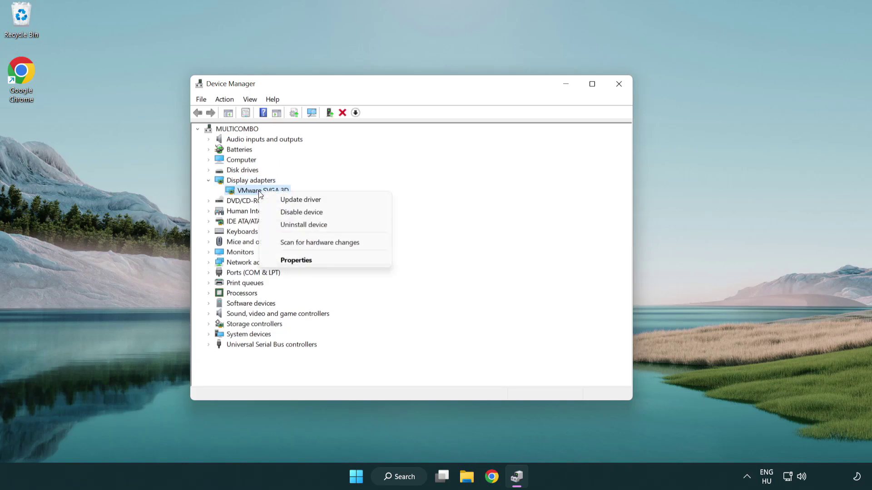
Search automatically for a VMware SVGA 3D driver update; the best driver is already installed.
{"action": "left_click", "coordinate": [344, 202]}
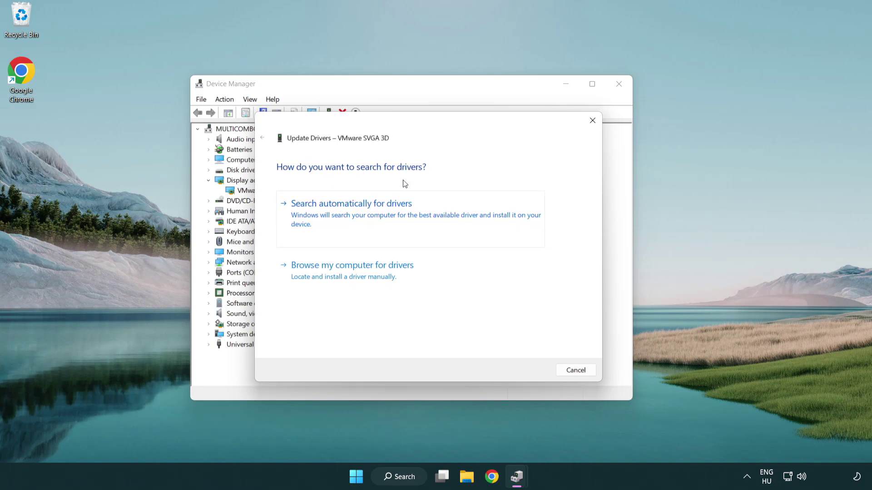
{"action": "left_click", "coordinate": [384, 213]}
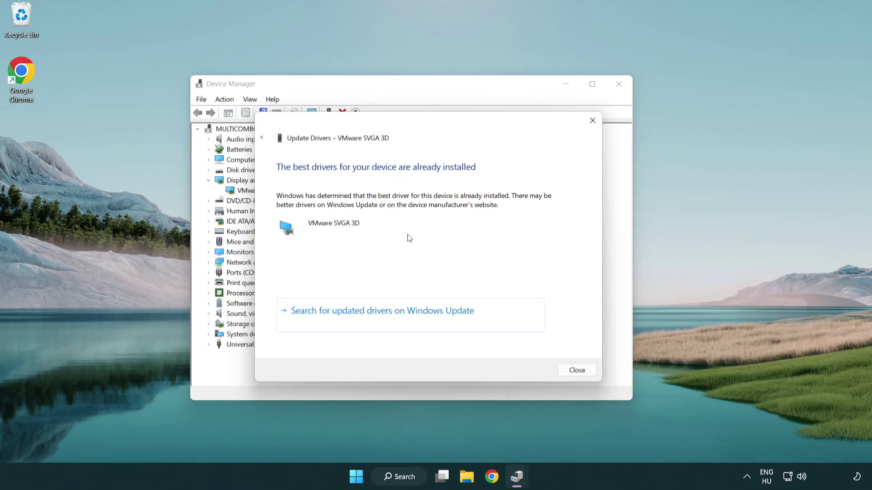
{"action": "left_click", "coordinate": [577, 371]}
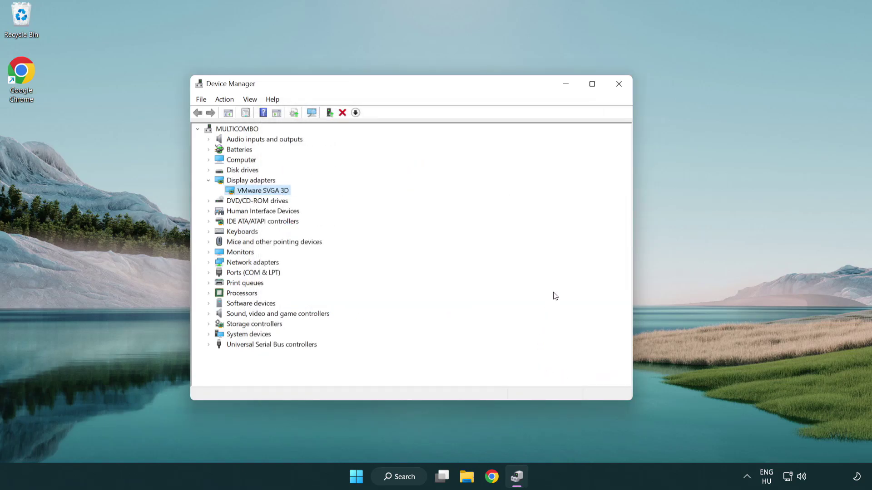
Close Device Manager and reach Windows Update settings by searching 'update'.
{"action": "left_click", "coordinate": [620, 85]}
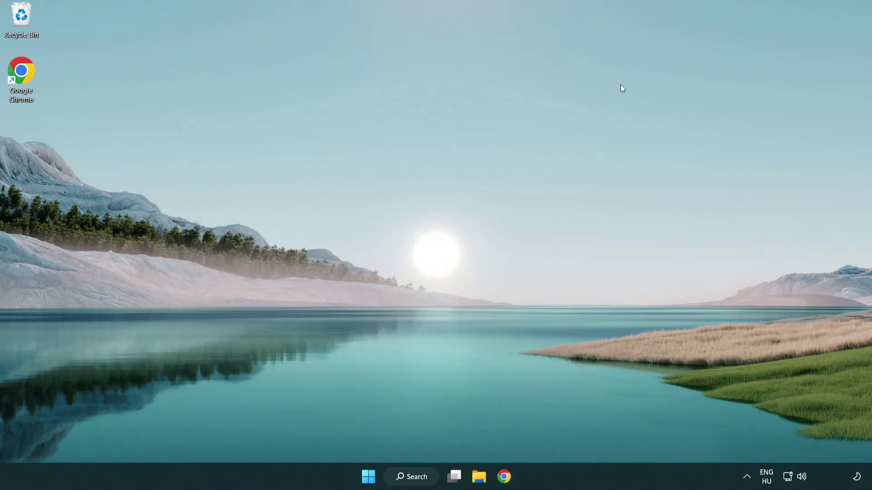
{"action": "left_click", "coordinate": [420, 475]}
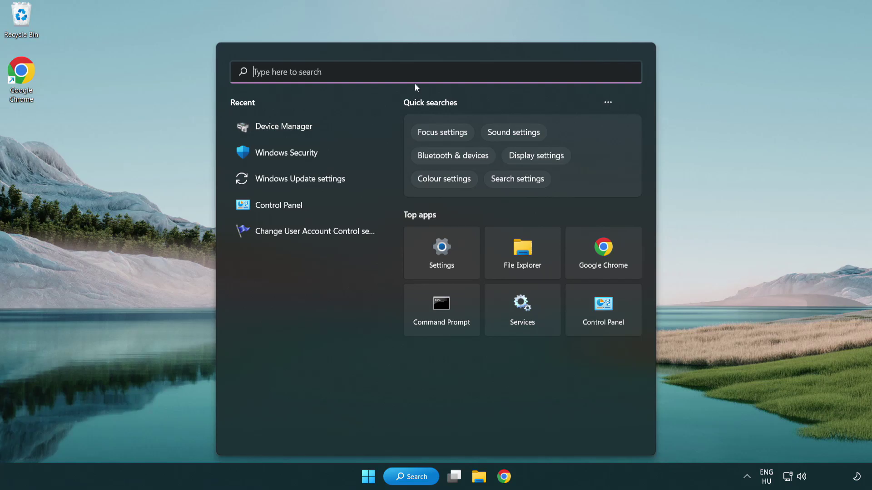
{"action": "type", "text": "update"}
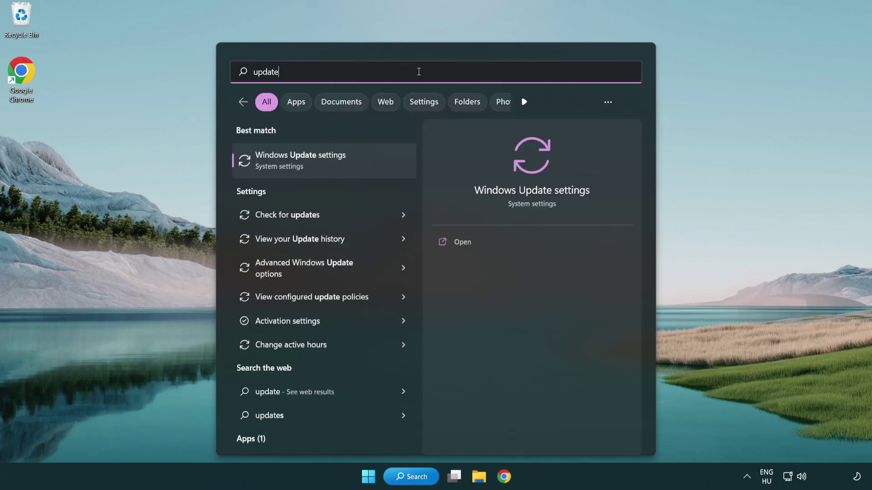
{"action": "left_click", "coordinate": [340, 165]}
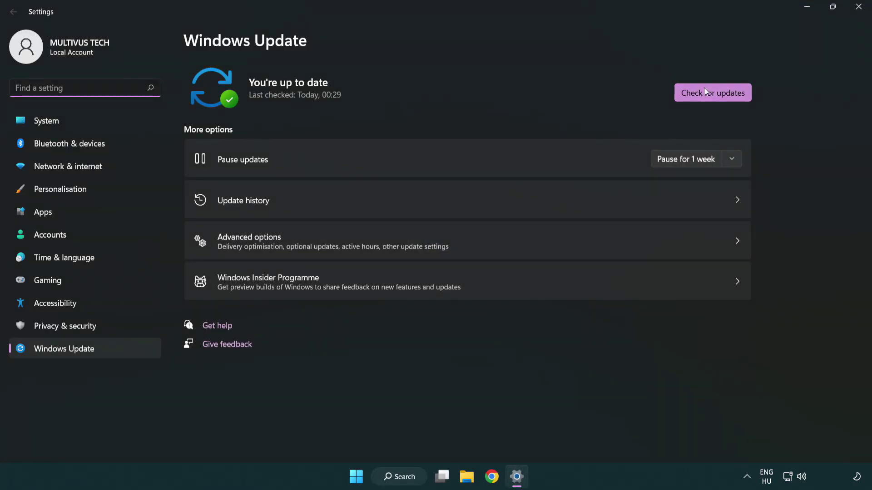
Check for updates until it reports You're up to date, then close Settings.
{"action": "left_click", "coordinate": [728, 98]}
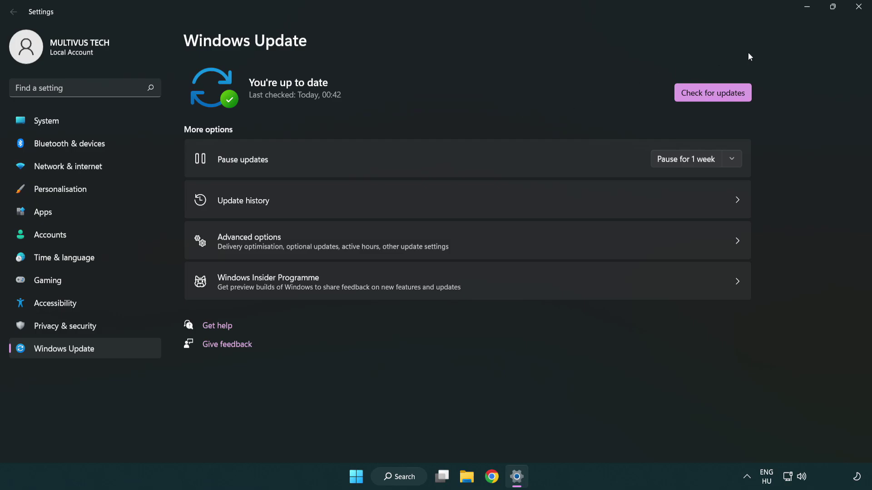
{"action": "left_click", "coordinate": [855, 13]}
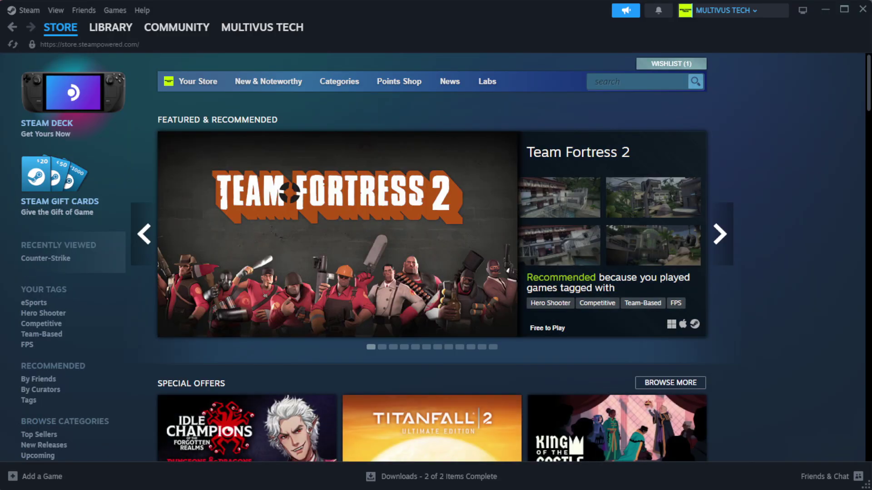
Go to Steam's Library home and bring up the crashing game's options under Favorites.
{"action": "mouse_move", "coordinate": [111, 33]}
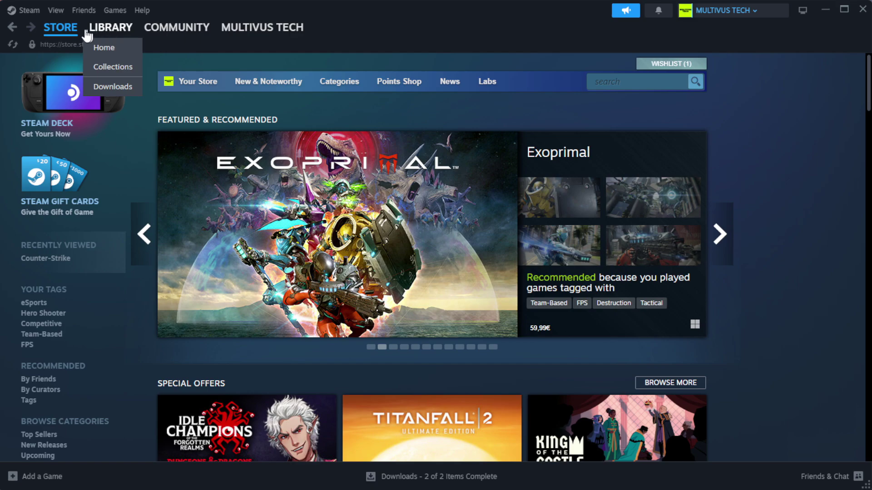
{"action": "left_click", "coordinate": [127, 49]}
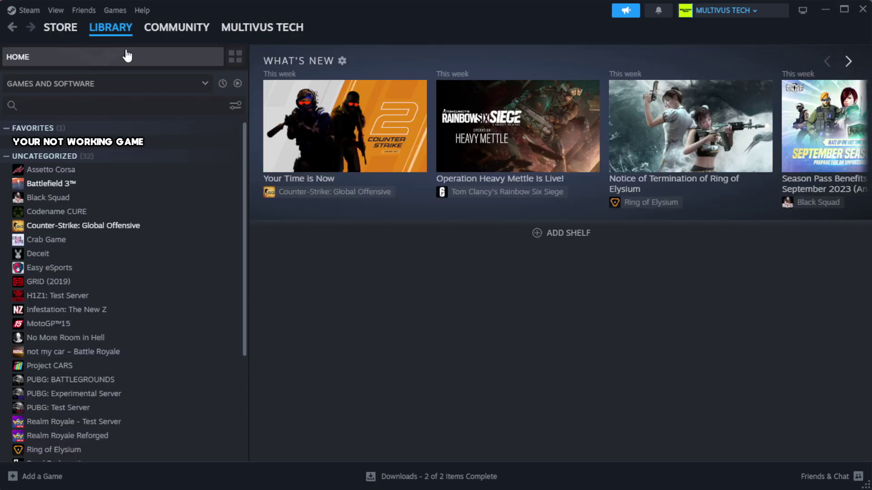
{"action": "right_click", "coordinate": [216, 149]}
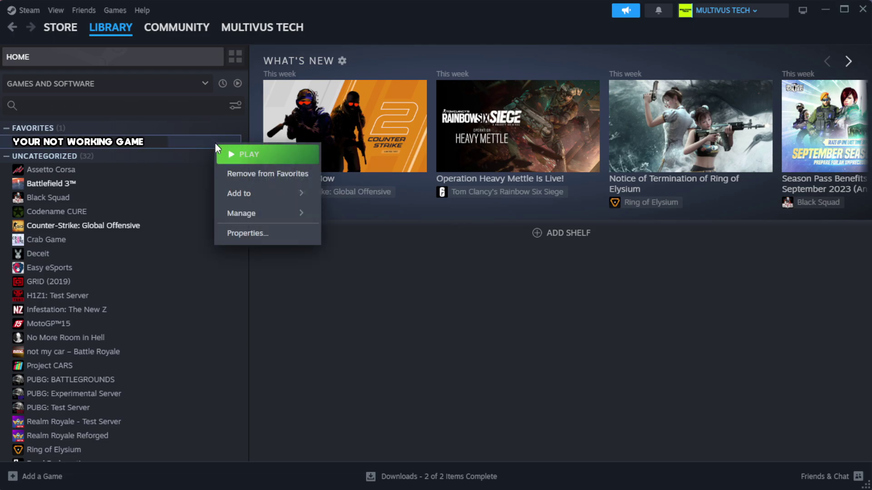
Verify the game's file integrity under Properties > Installed Files, validating all 1039 files.
{"action": "left_click", "coordinate": [275, 233]}
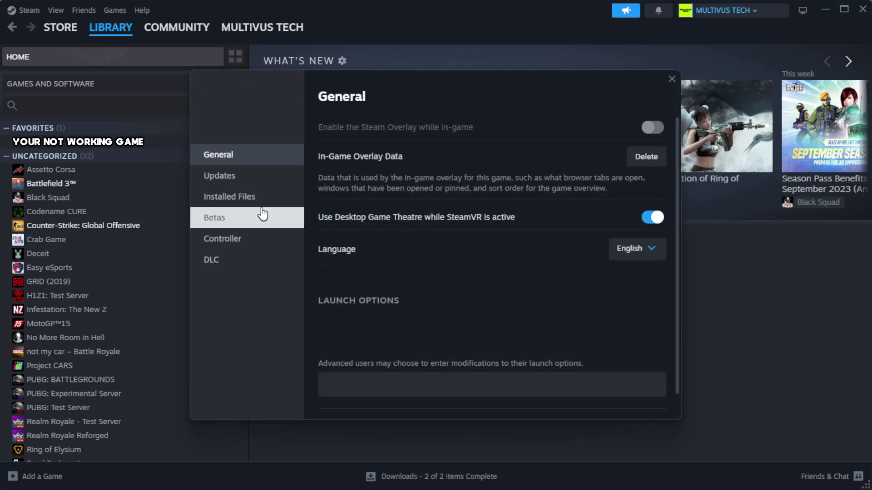
{"action": "left_click", "coordinate": [286, 207]}
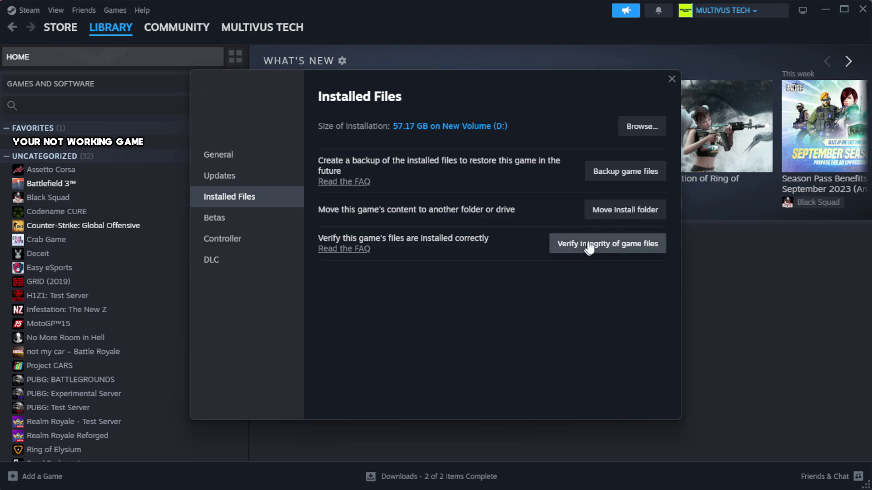
{"action": "left_click", "coordinate": [613, 246]}
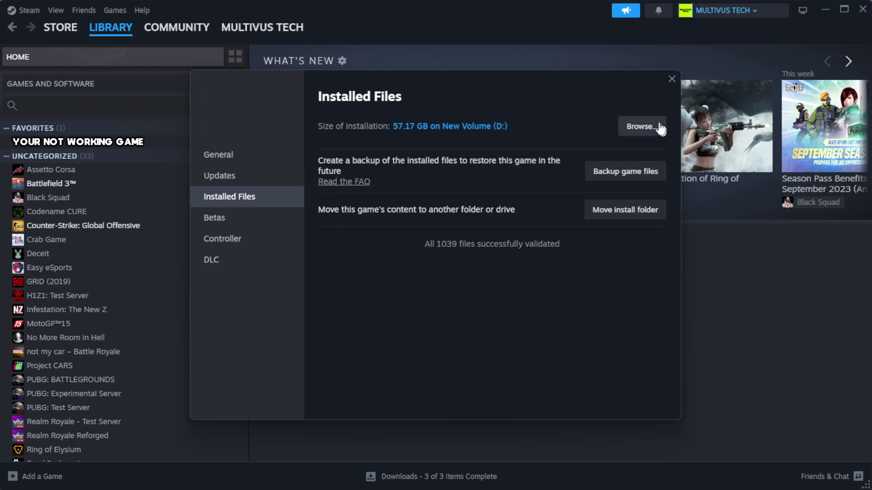
Browse to the game's install folder and open Properties of the YOUR NOT WORKING GAME shortcut.
{"action": "left_click", "coordinate": [641, 137]}
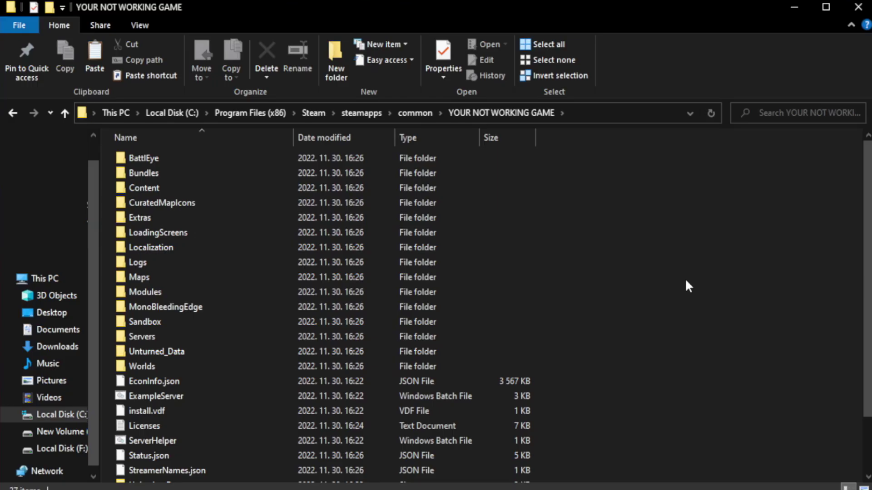
{"action": "scroll", "coordinate": [867, 318], "scroll_direction": "down", "scroll_amount": 2}
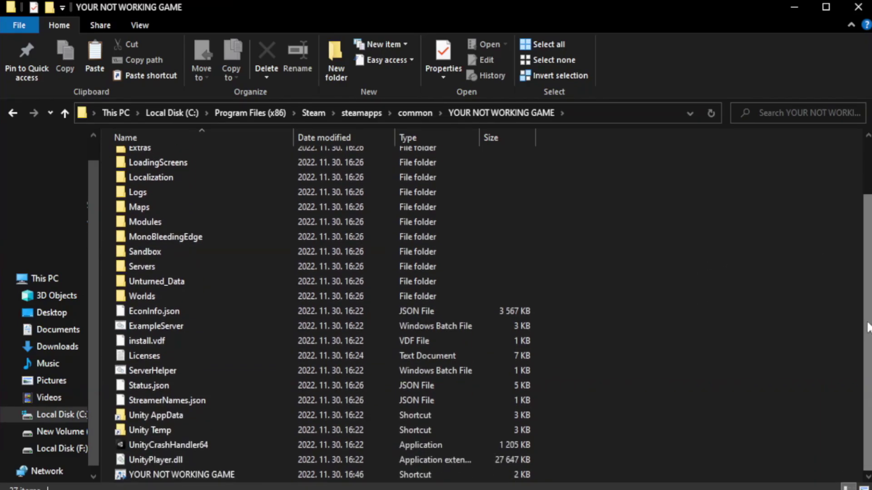
{"action": "left_click", "coordinate": [318, 475]}
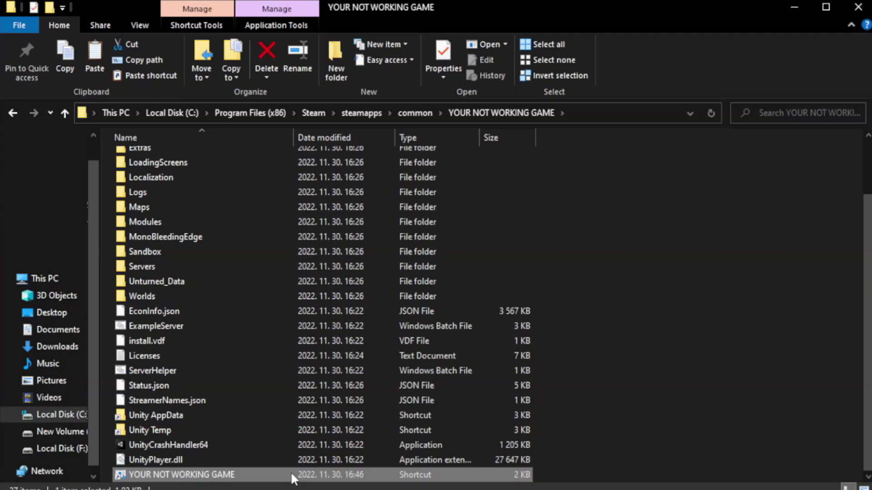
{"action": "right_click", "coordinate": [291, 475]}
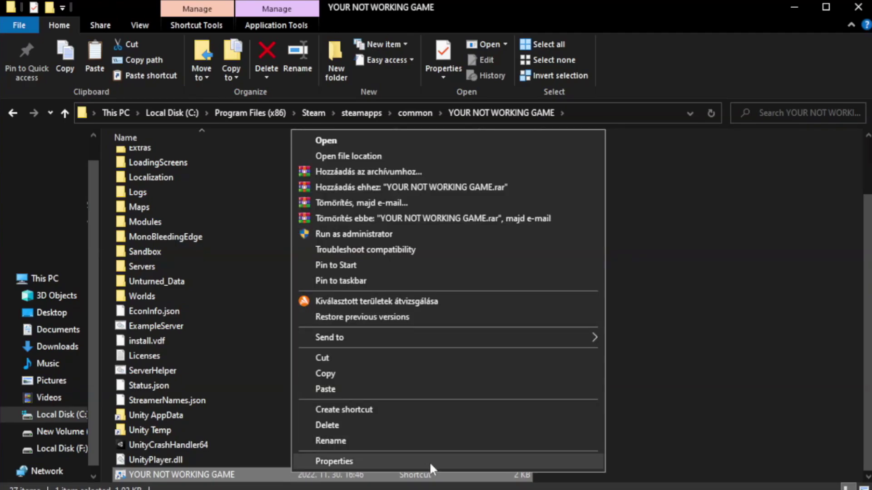
{"action": "left_click", "coordinate": [444, 460]}
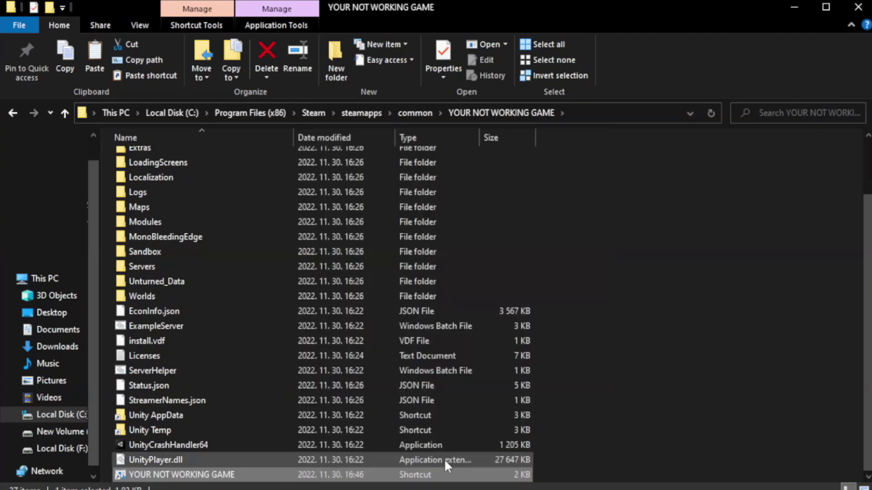
Set the shortcut to Windows 8 compatibility, run as administrator, fullscreen optimizations off, and save.
{"action": "left_click_drag", "start_coordinate": [435, 245], "coordinate": [437, 90]}
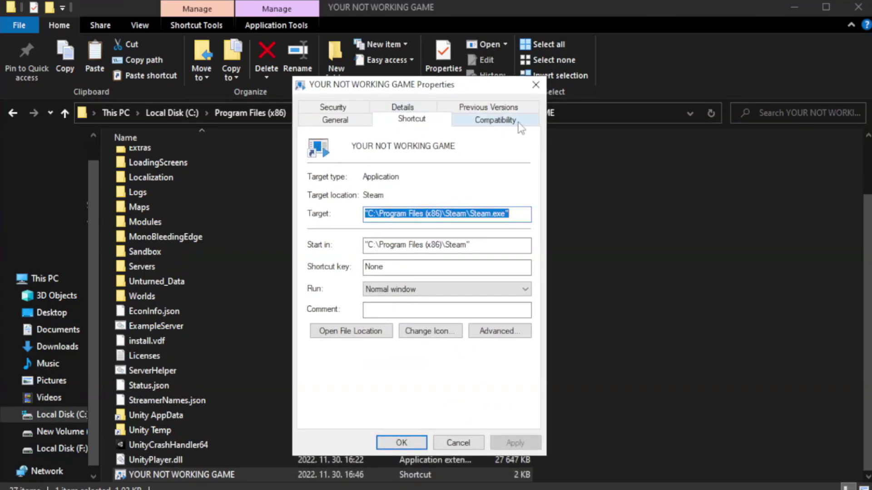
{"action": "left_click", "coordinate": [490, 122]}
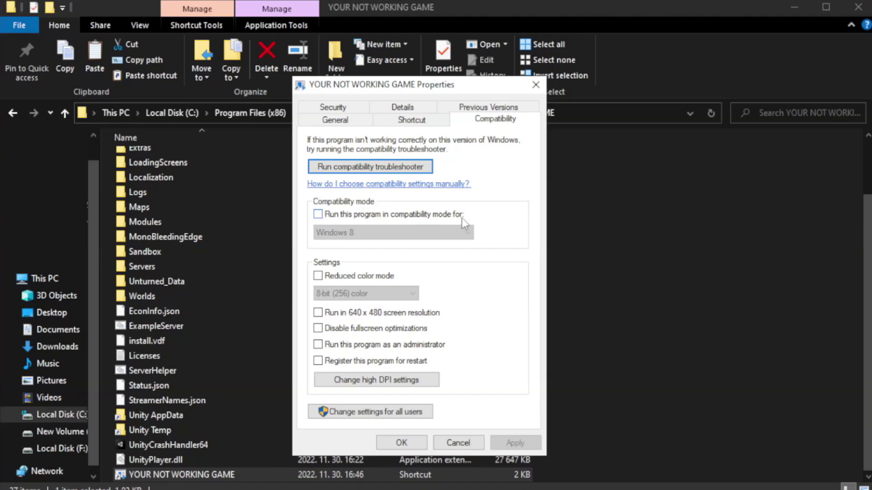
{"action": "left_click", "coordinate": [345, 215]}
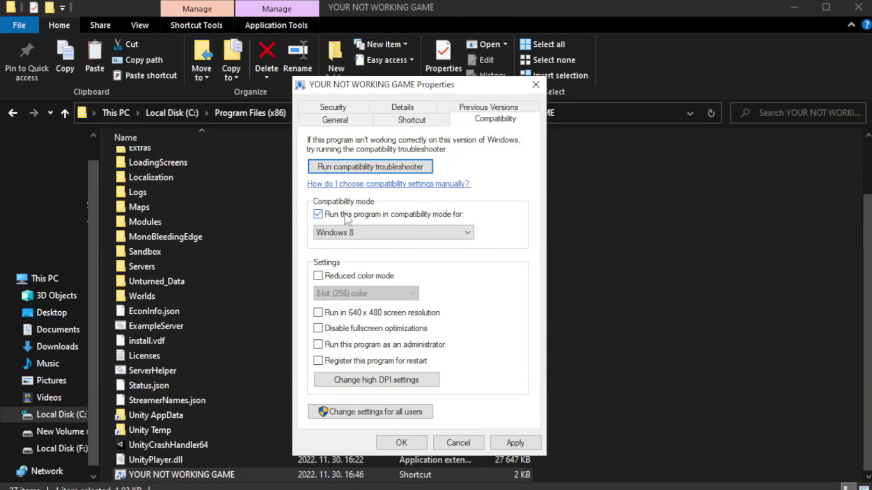
{"action": "left_click", "coordinate": [384, 231]}
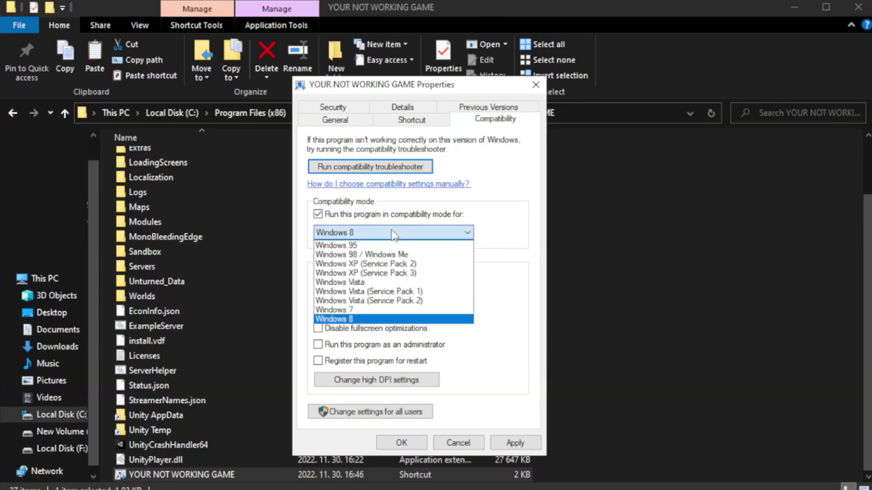
{"action": "left_click", "coordinate": [369, 319]}
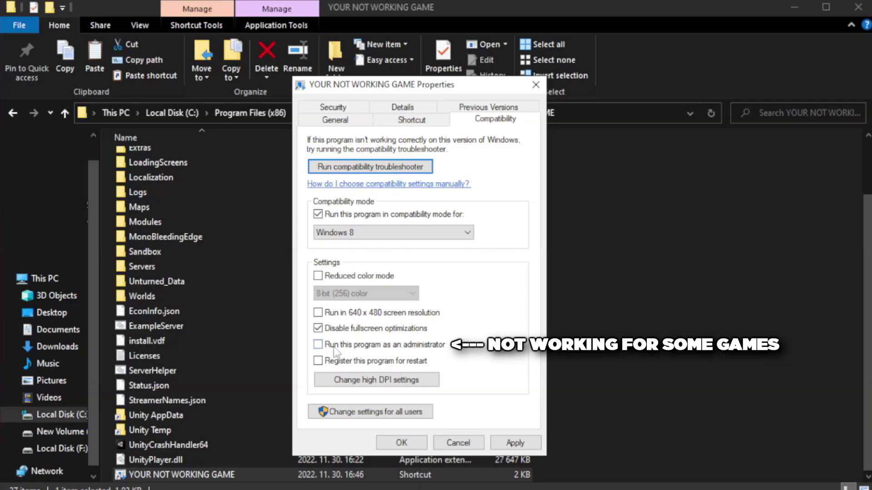
{"action": "left_click", "coordinate": [343, 349]}
{"action": "left_click", "coordinate": [514, 443]}
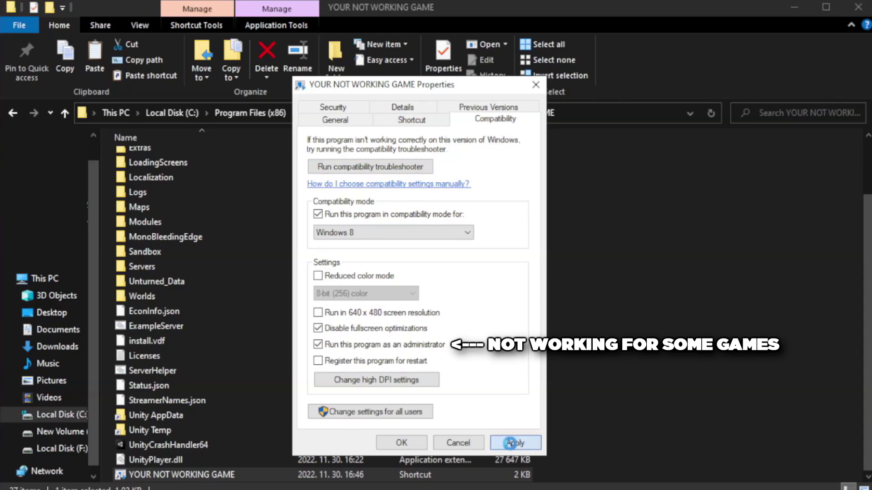
{"action": "left_click", "coordinate": [400, 444]}
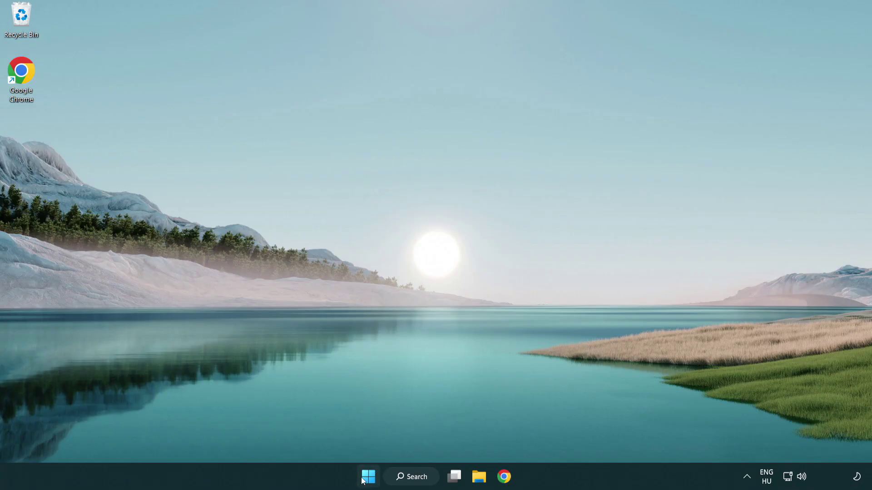
Launch Task Manager from the Start button menu and disable Terminal on the Startup apps page.
{"action": "right_click", "coordinate": [369, 480]}
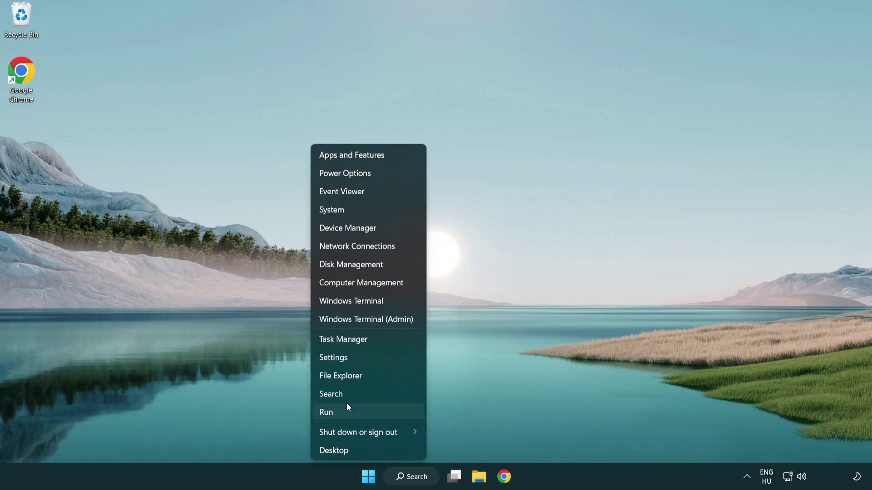
{"action": "left_click", "coordinate": [386, 343]}
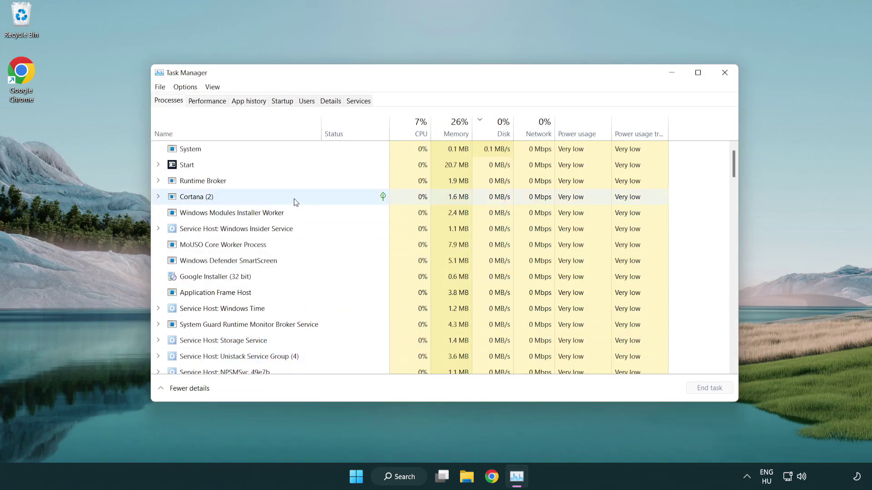
{"action": "left_click", "coordinate": [284, 102]}
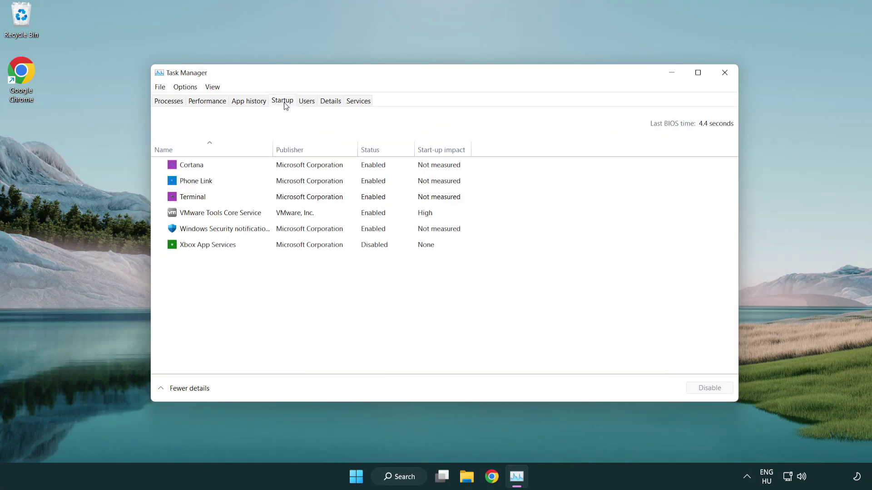
{"action": "left_click", "coordinate": [285, 198]}
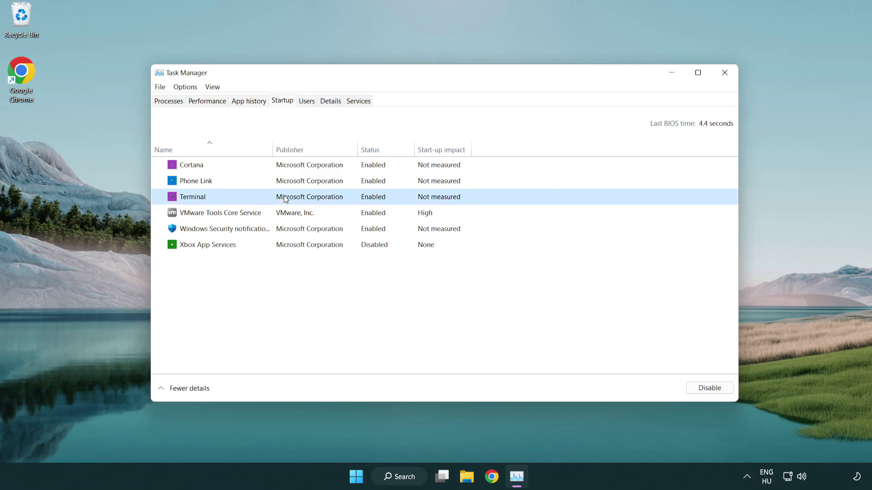
{"action": "left_click", "coordinate": [695, 388]}
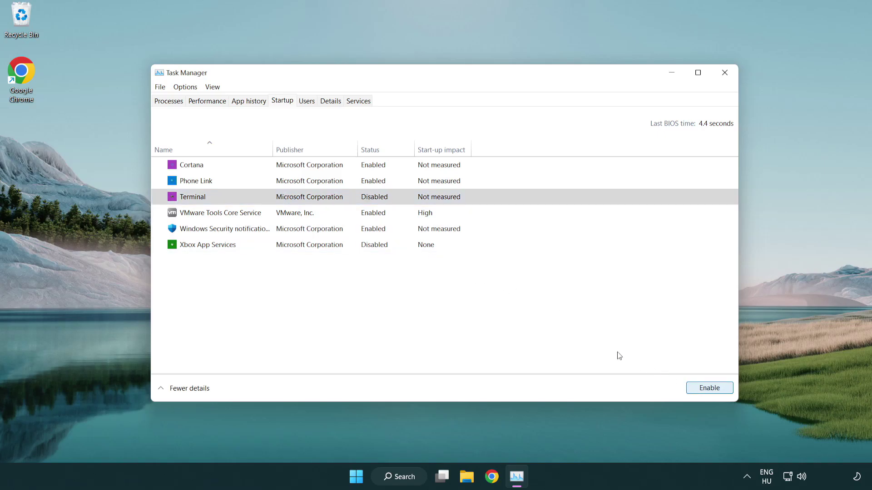
Disable Phone Link, Cortana and Windows Security notifications at startup, then close Task Manager.
{"action": "left_click", "coordinate": [364, 186]}
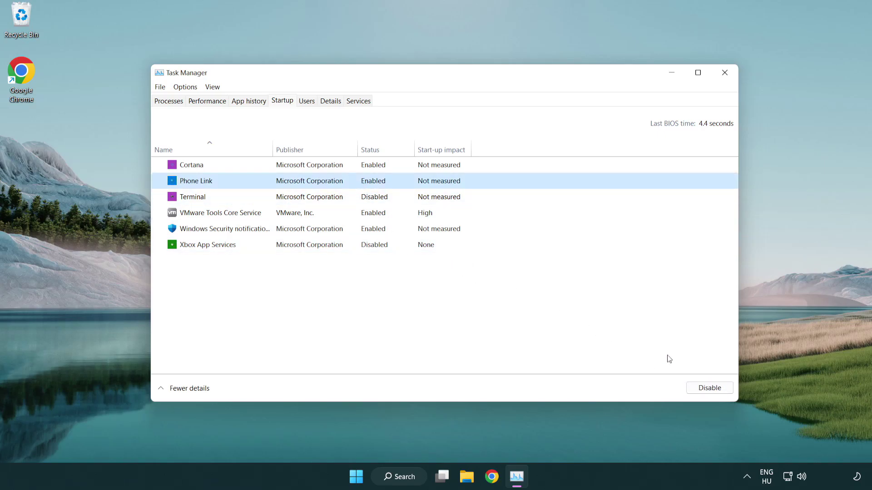
{"action": "left_click", "coordinate": [709, 389]}
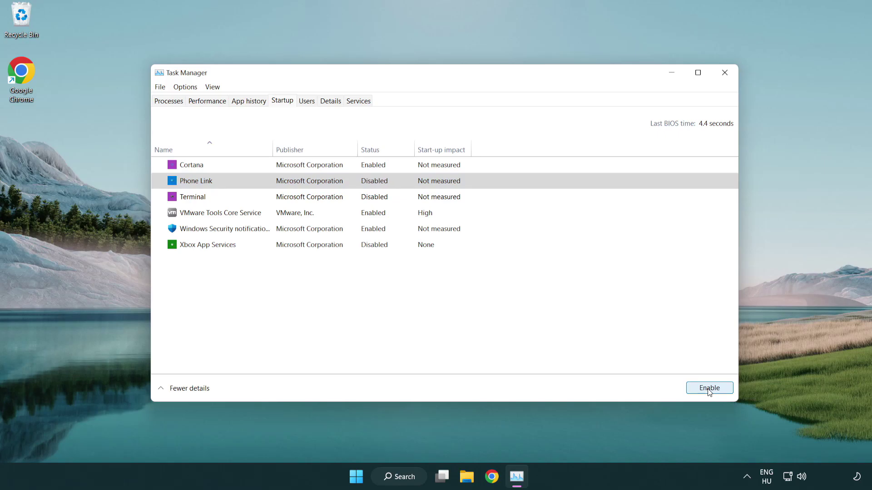
{"action": "left_click", "coordinate": [312, 170]}
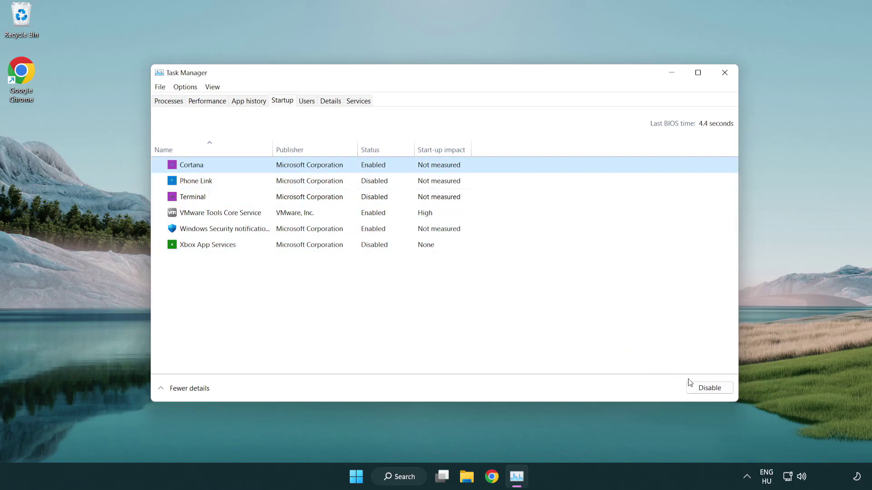
{"action": "left_click", "coordinate": [705, 389]}
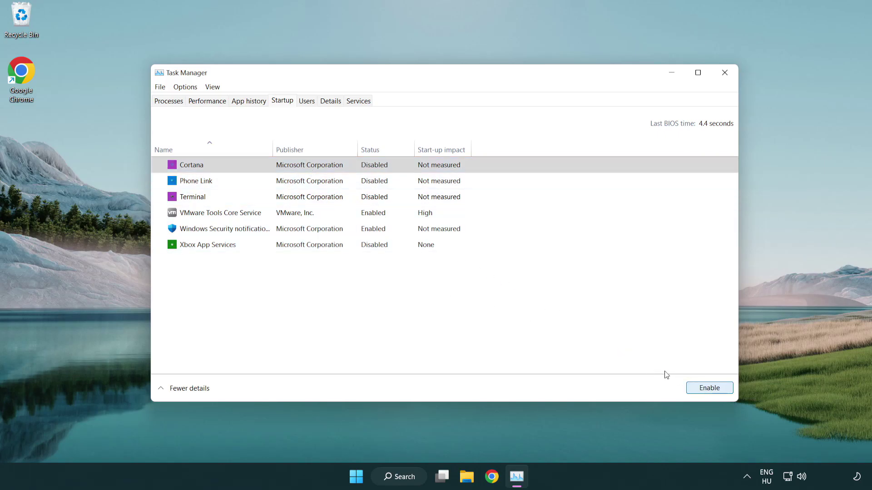
{"action": "left_click", "coordinate": [415, 234]}
{"action": "left_click", "coordinate": [688, 386]}
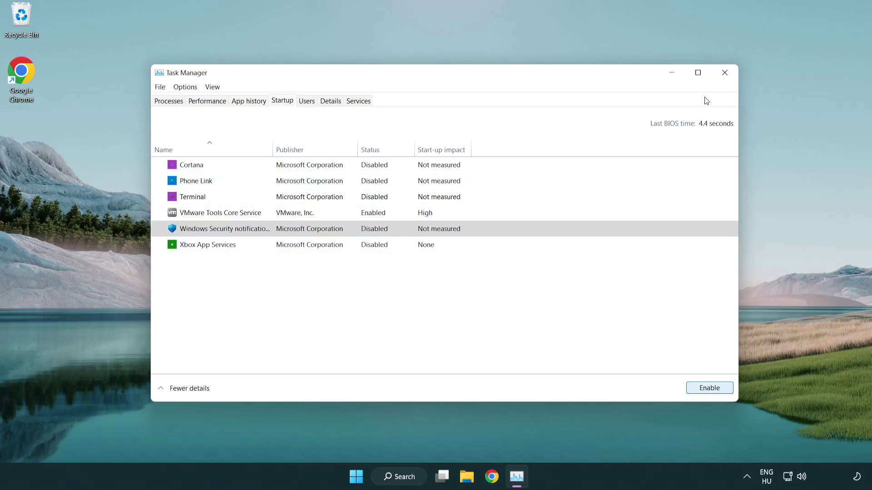
{"action": "left_click", "coordinate": [727, 76]}
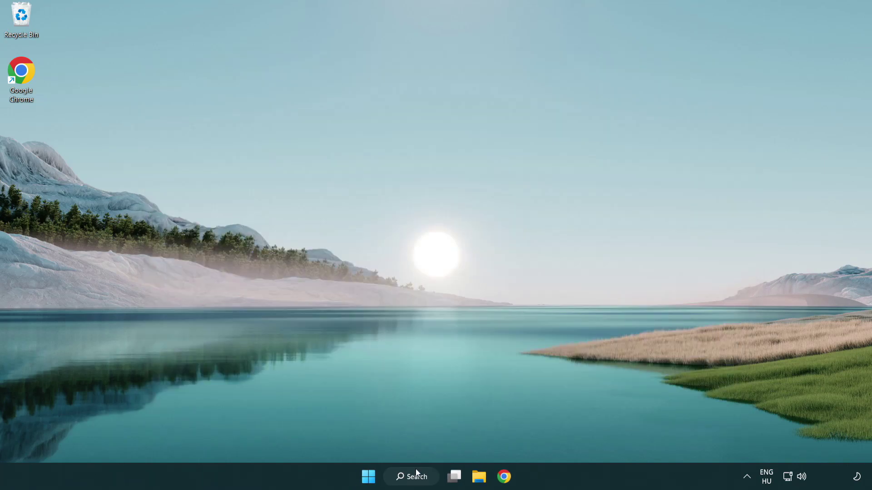
Launch Windows Security from search and open Virus & threat protection settings down to Exclusions.
{"action": "left_click", "coordinate": [416, 482]}
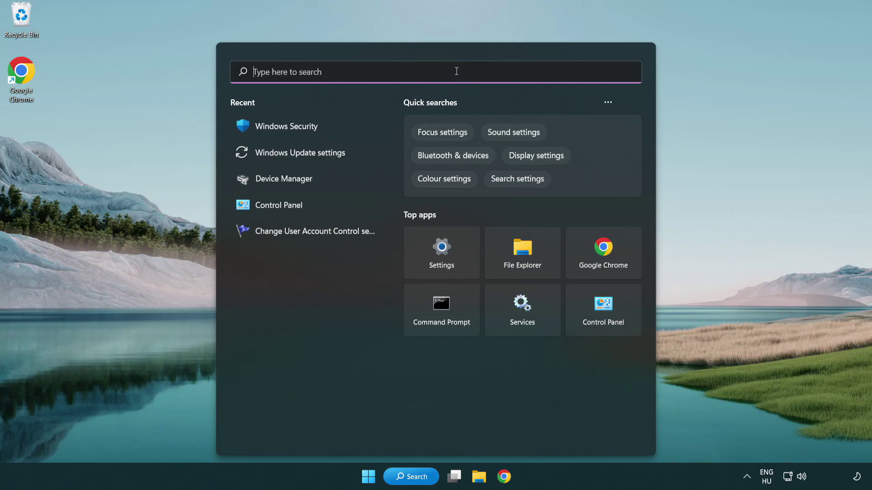
{"action": "type", "text": "securi"}
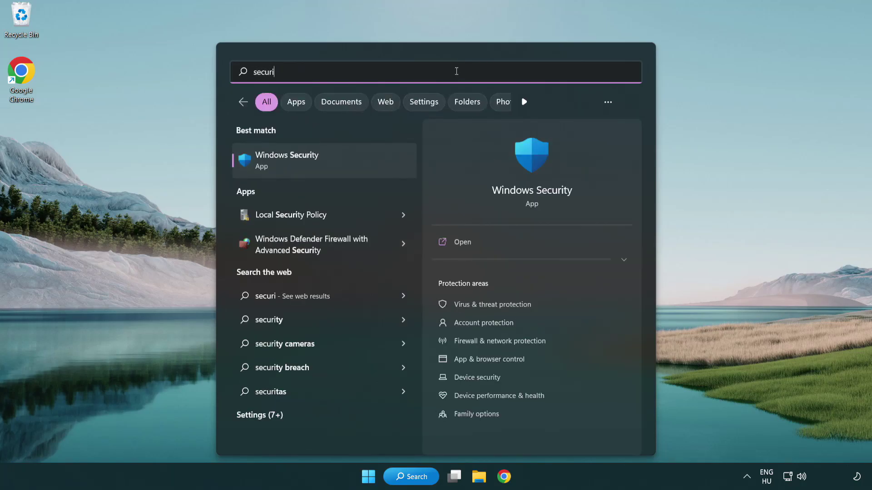
{"action": "type", "text": "ty"}
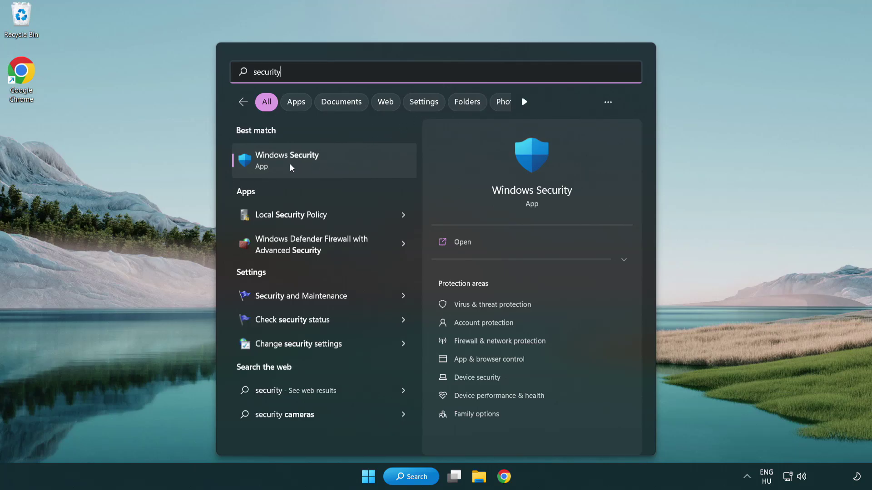
{"action": "left_click", "coordinate": [357, 167]}
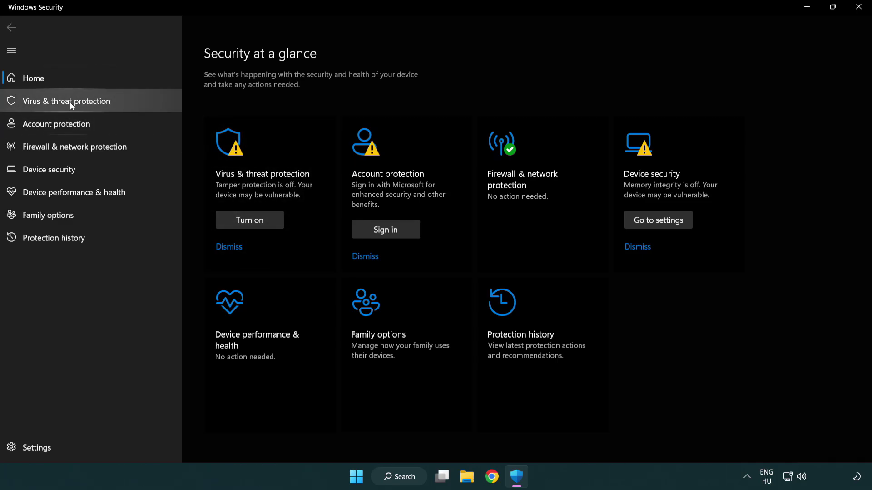
{"action": "left_click", "coordinate": [131, 104]}
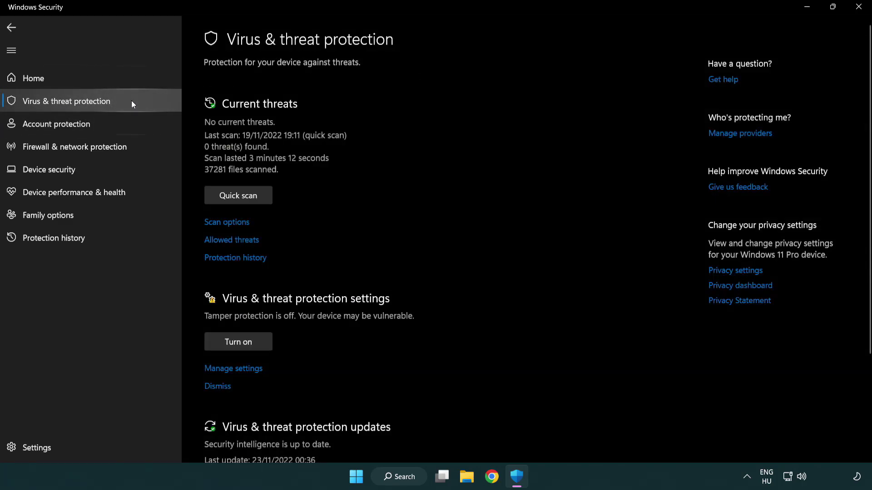
{"action": "scroll", "coordinate": [252, 186], "scroll_direction": "down", "scroll_amount": 3}
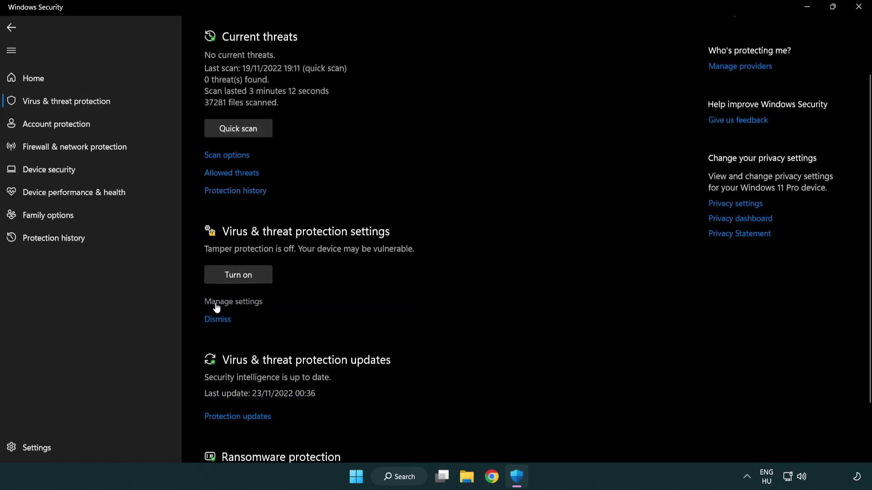
{"action": "left_click", "coordinate": [232, 303]}
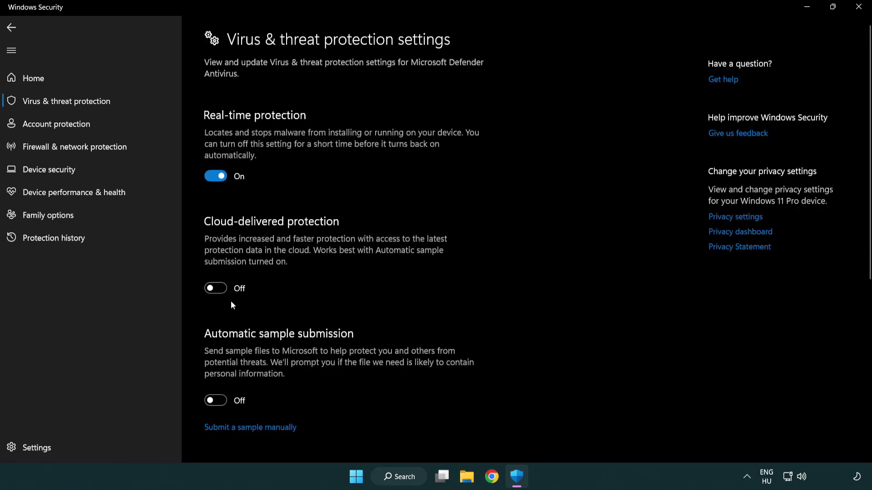
{"action": "scroll", "coordinate": [232, 305], "scroll_direction": "down", "scroll_amount": 12}
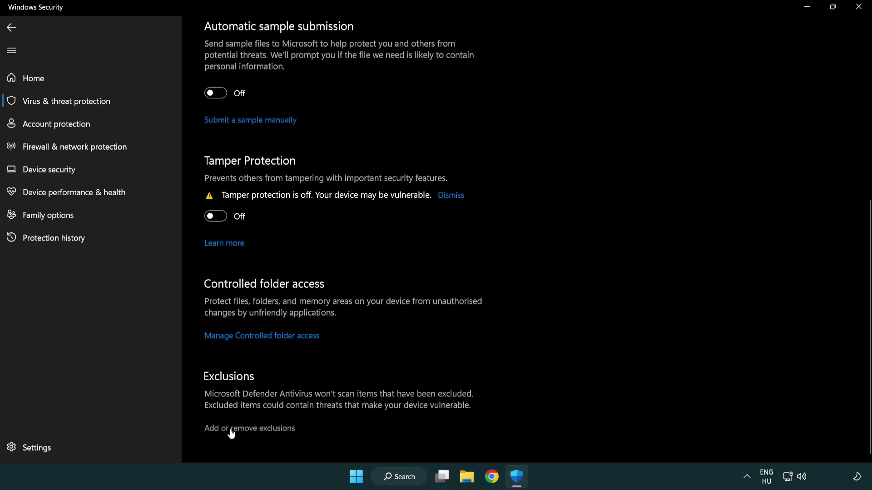
In Exclusions, start adding a new File exclusion.
{"action": "left_click", "coordinate": [253, 430]}
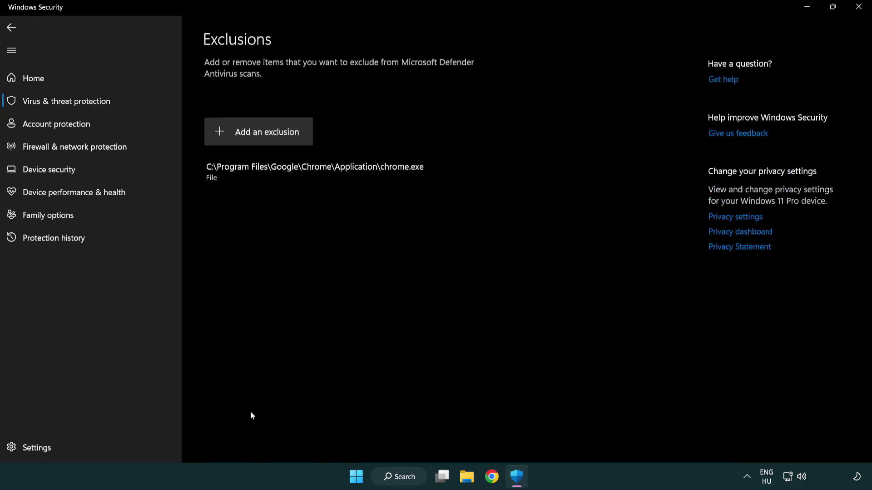
{"action": "left_click", "coordinate": [263, 136]}
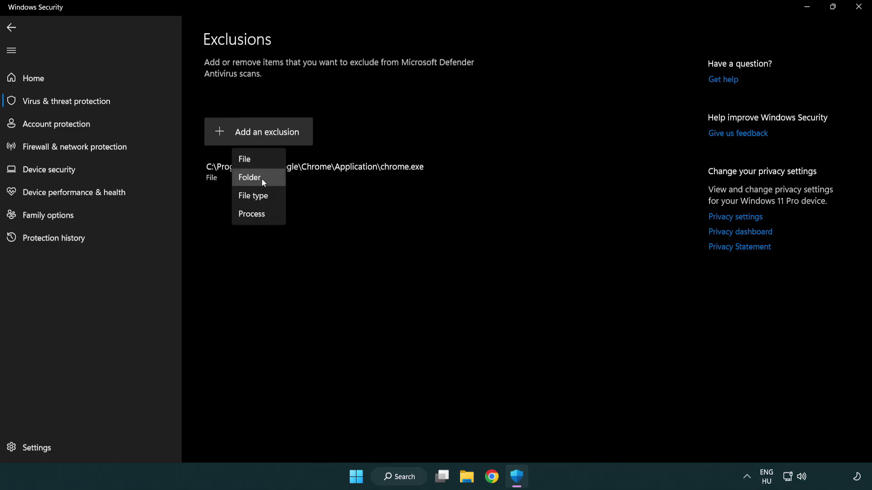
{"action": "left_click", "coordinate": [263, 160]}
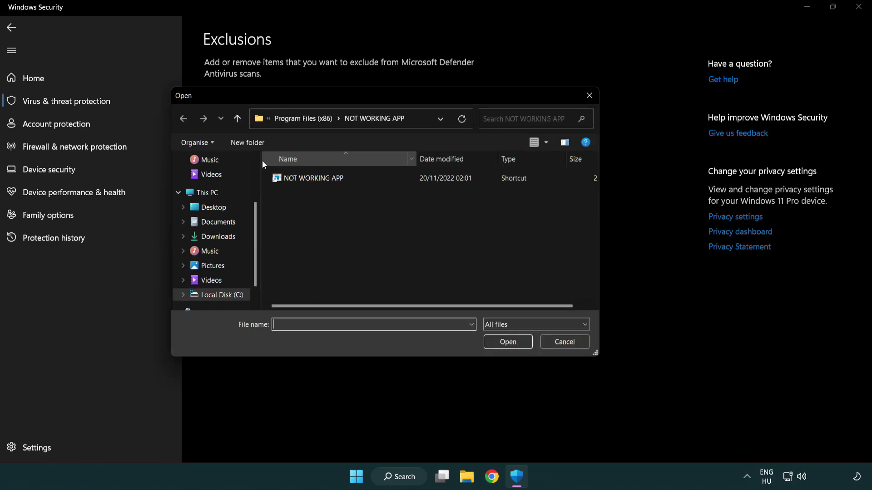
Exclude the shortcut in C:\Program Files (x86)\NOT WORKING APP, then close Windows Security.
{"action": "left_click", "coordinate": [295, 119]}
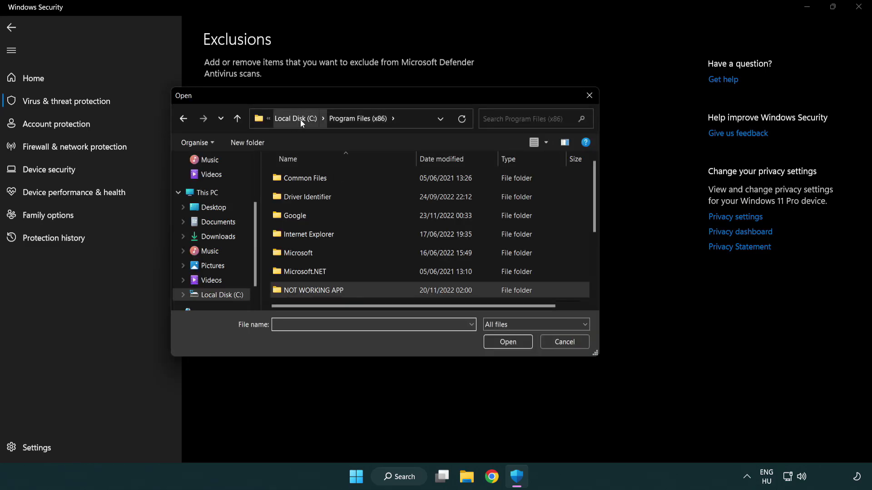
{"action": "left_click", "coordinate": [300, 119]}
{"action": "left_click", "coordinate": [295, 120]}
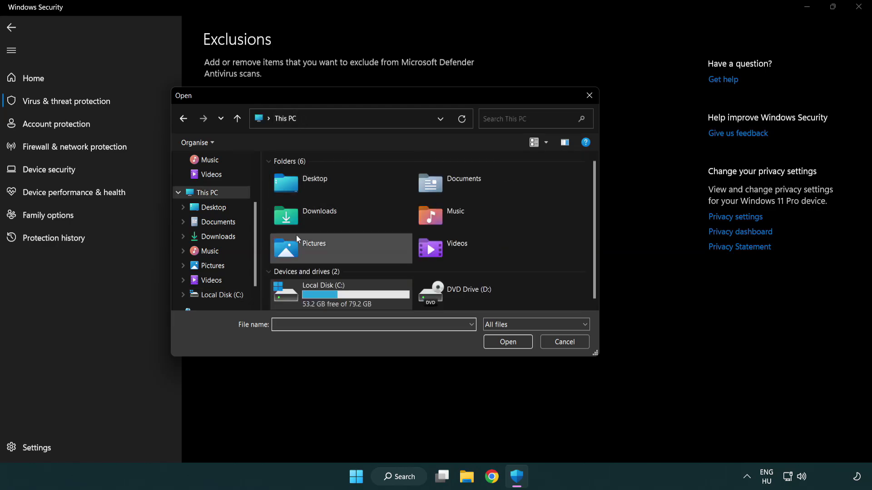
{"action": "double_click", "coordinate": [321, 297]}
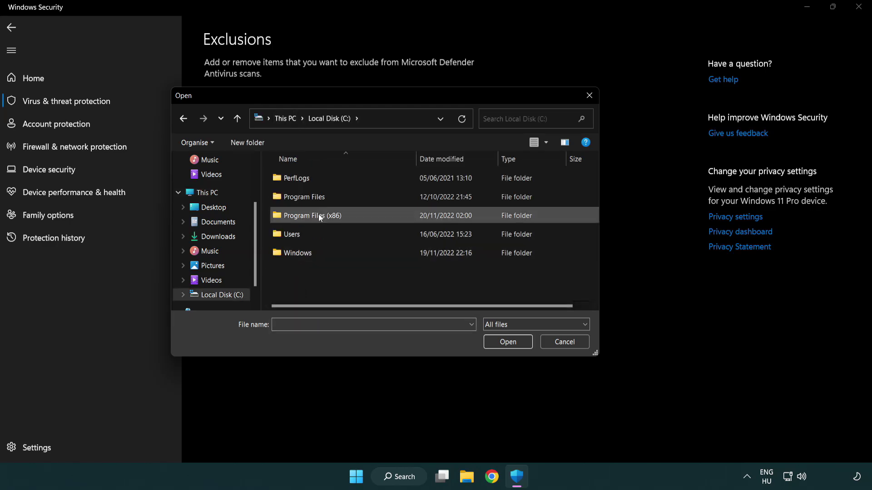
{"action": "double_click", "coordinate": [319, 217]}
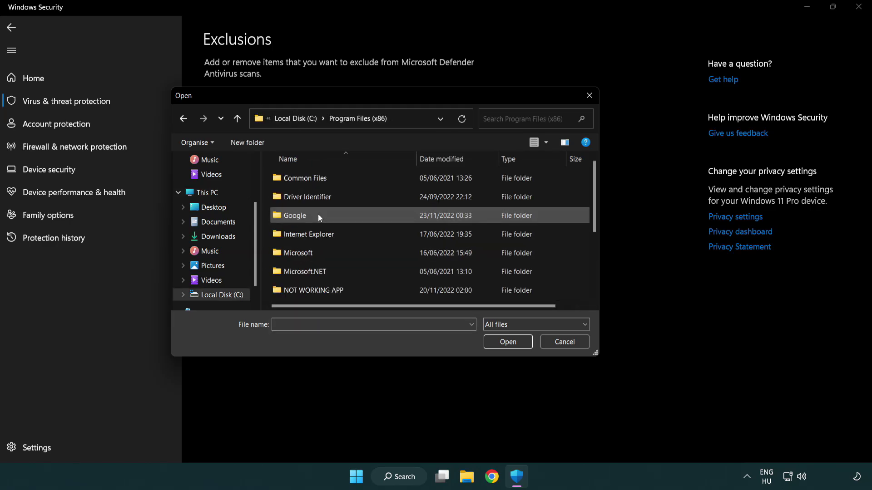
{"action": "double_click", "coordinate": [325, 293]}
{"action": "left_click", "coordinate": [306, 178]}
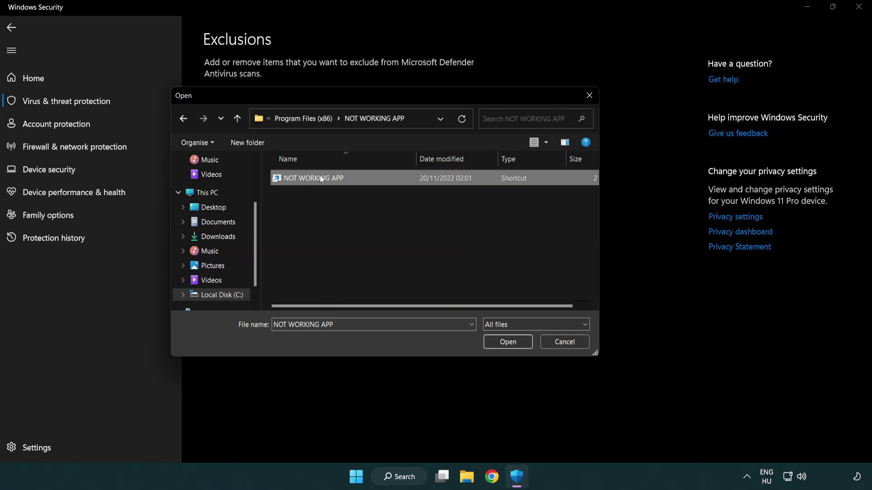
{"action": "left_click", "coordinate": [506, 345]}
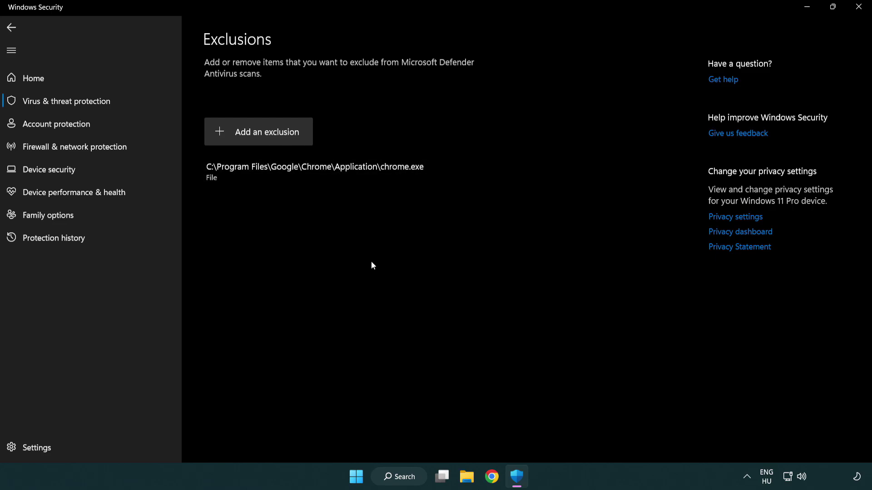
{"action": "left_click", "coordinate": [859, 14]}
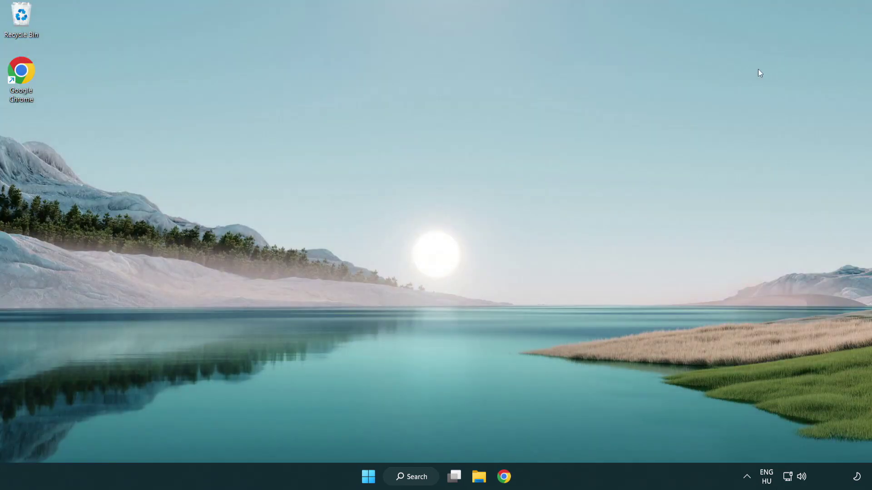
Show the Start menu power choices: Sleep, Shut down and Restart.
{"action": "left_click", "coordinate": [368, 476]}
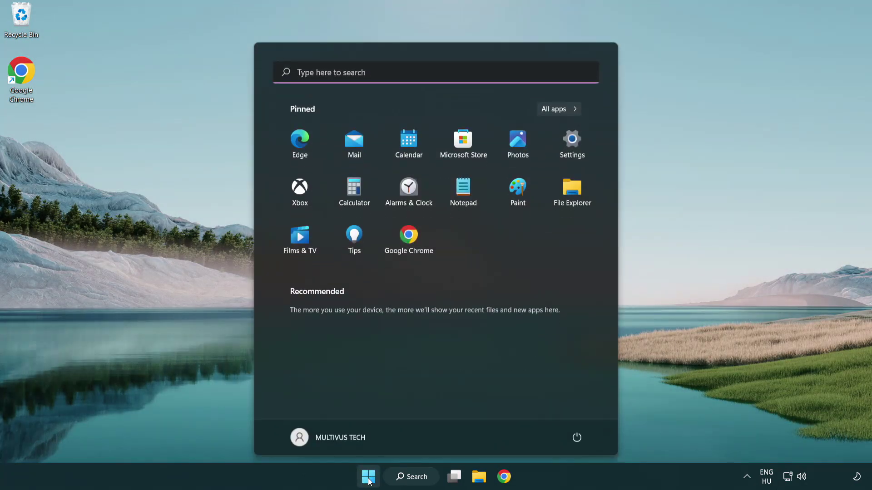
{"action": "left_click", "coordinate": [581, 437]}
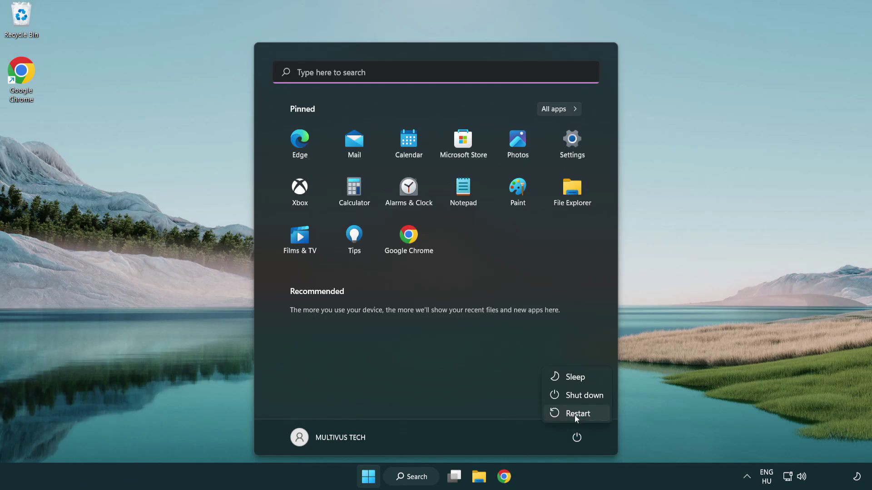